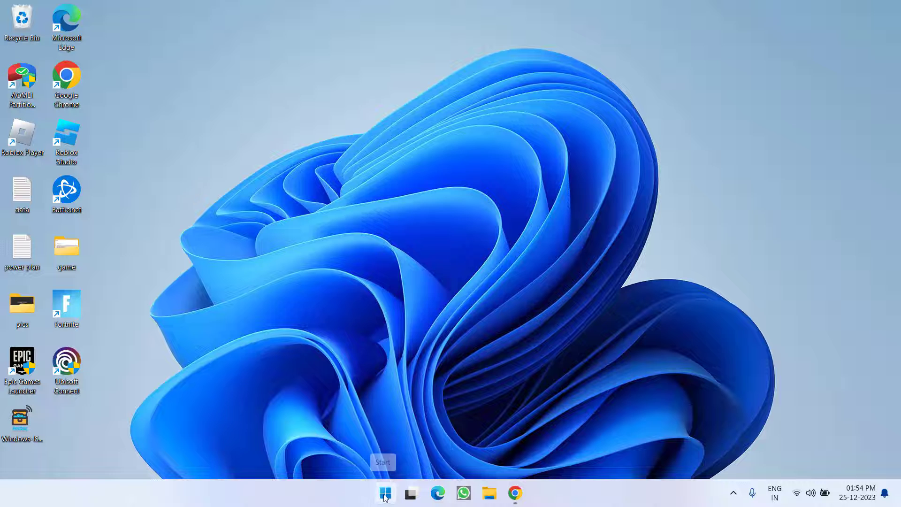
Step: Run msinfo32 and point out BIOS Mode UEFI and Secure Boot State On in the System Summary
right_click(384, 494)
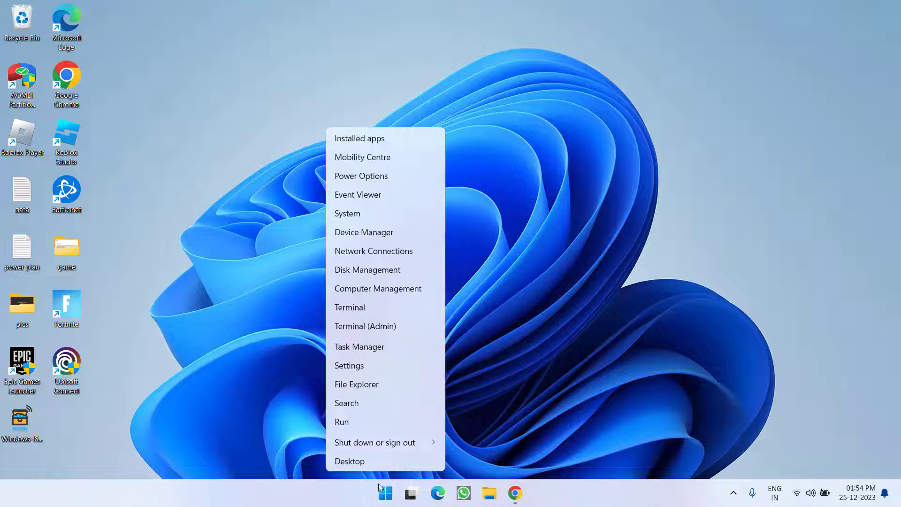
click(350, 419)
text(m)
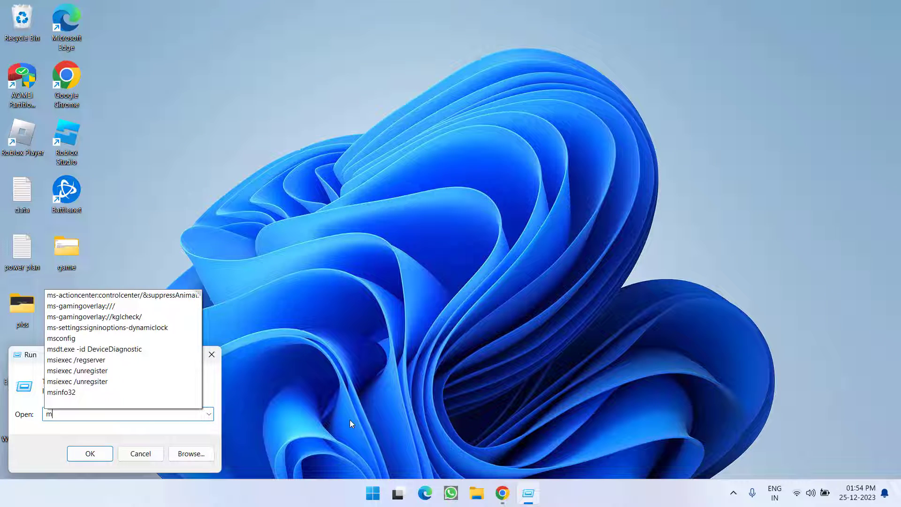
text(sin)
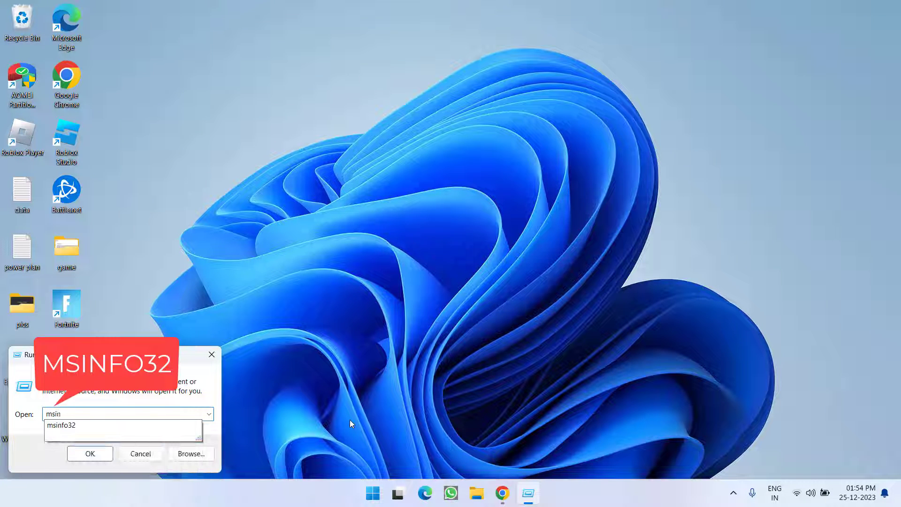
key(Down)
key(Return)
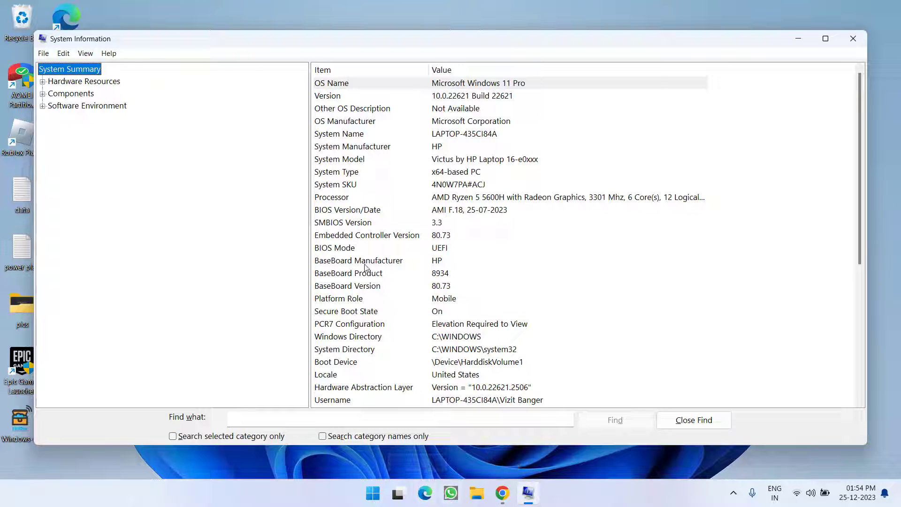
click(333, 247)
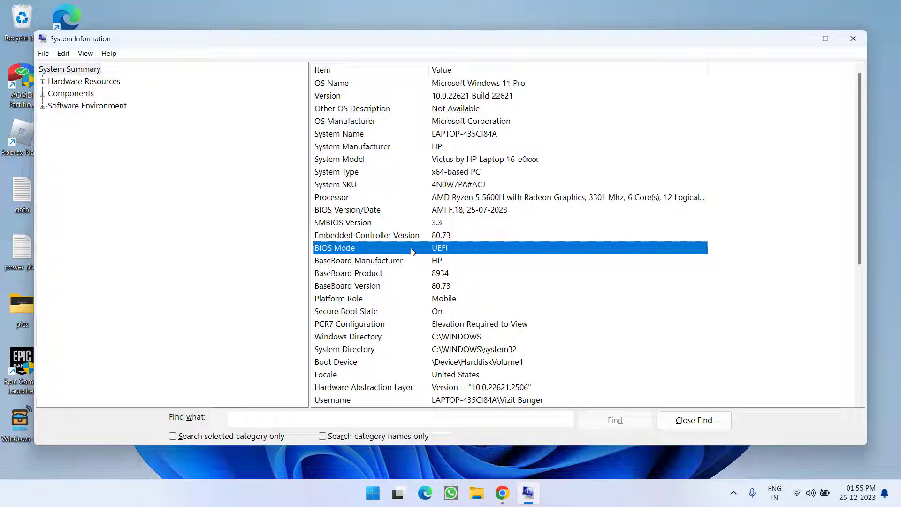
click(366, 312)
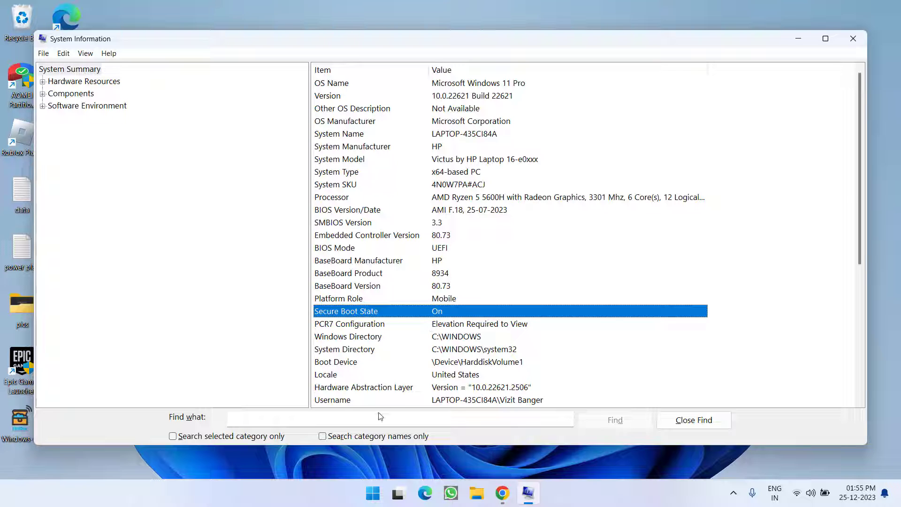
Step: Run tpm.msc to confirm TPM 2.0 is ready, then close TPM Management and System Information
right_click(373, 493)
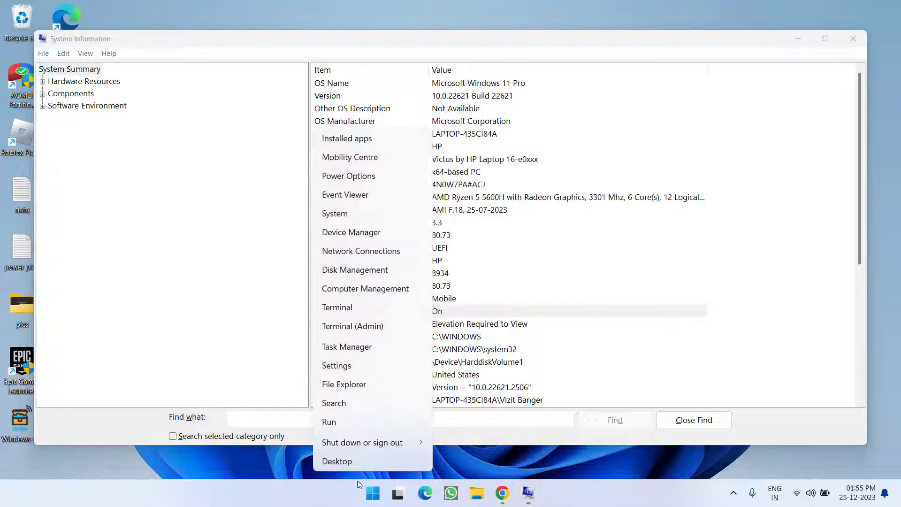
click(328, 422)
text(tpm)
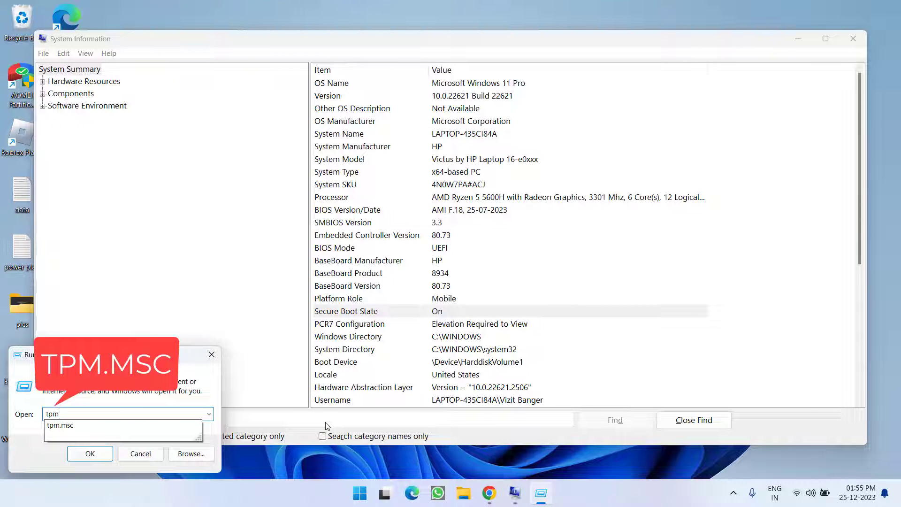
key(Down)
key(Return)
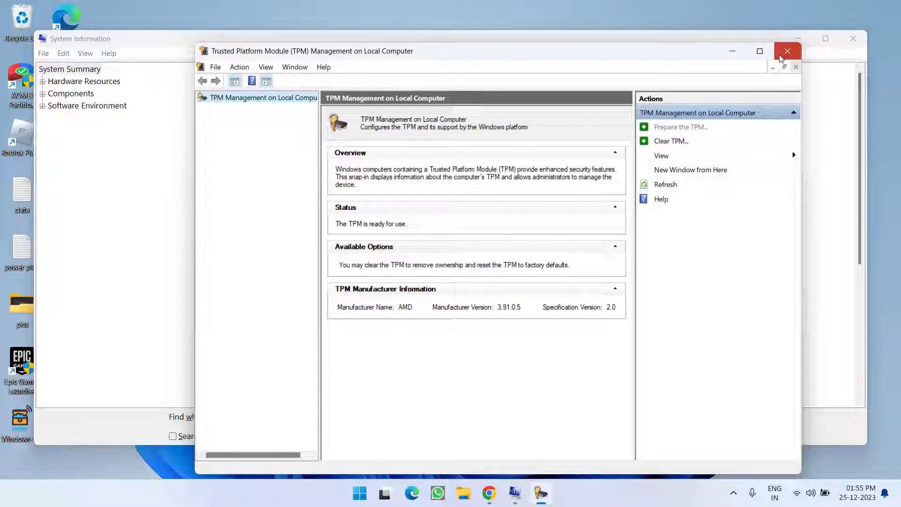
click(830, 43)
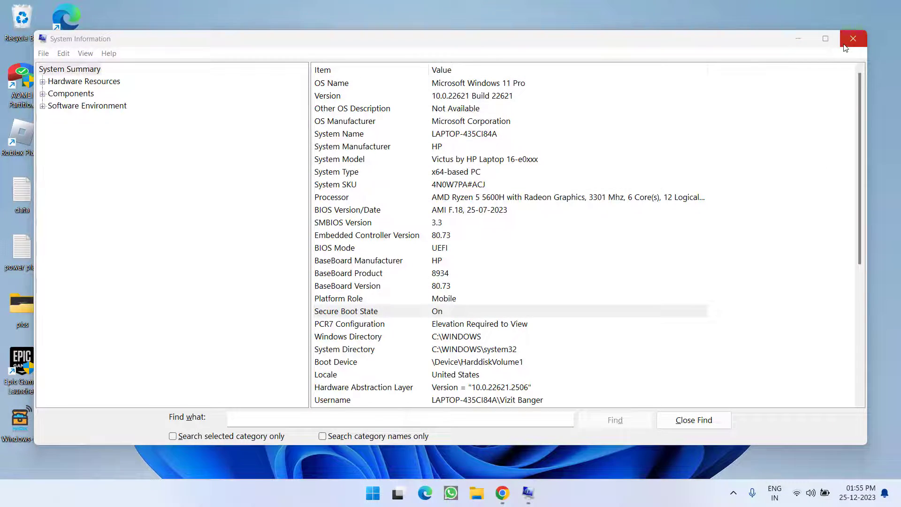
click(844, 47)
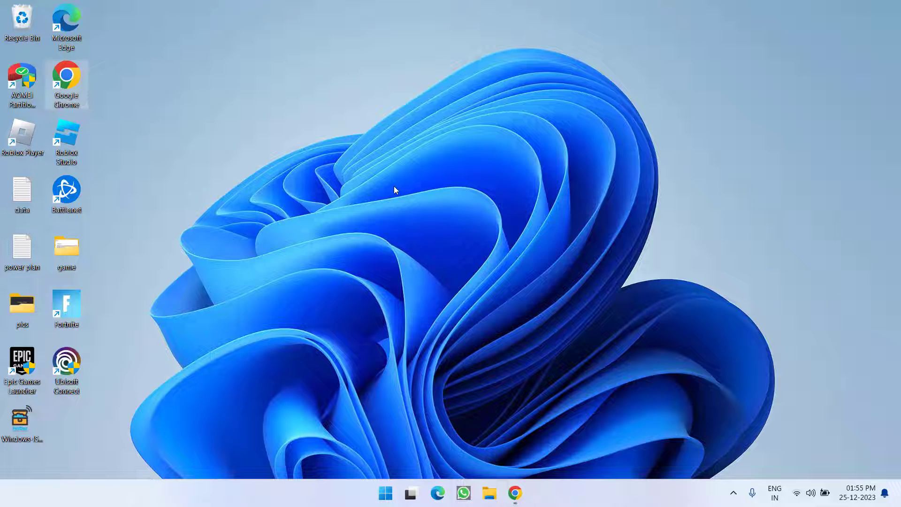
Step: Highlight the 01:09 BIOS timestamp in the video description, then move to the ASUS TPM guide
click(515, 493)
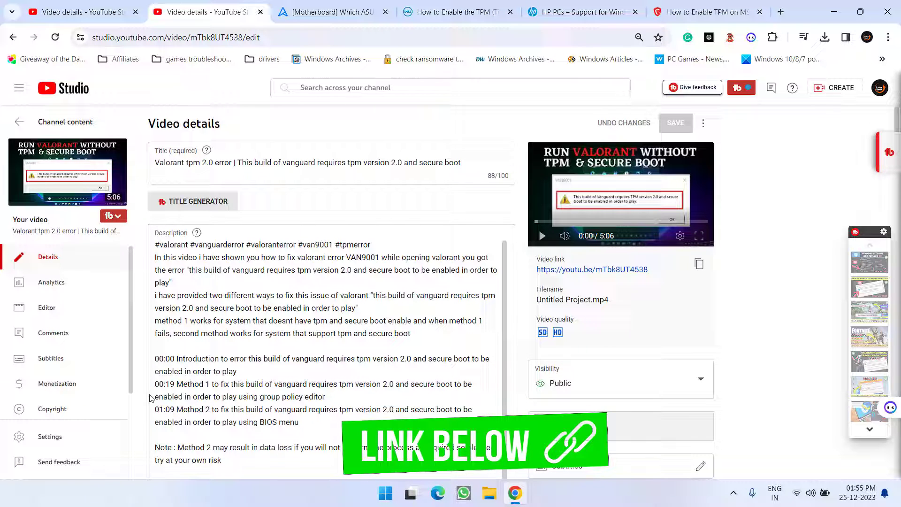
drag(177, 410, 155, 409)
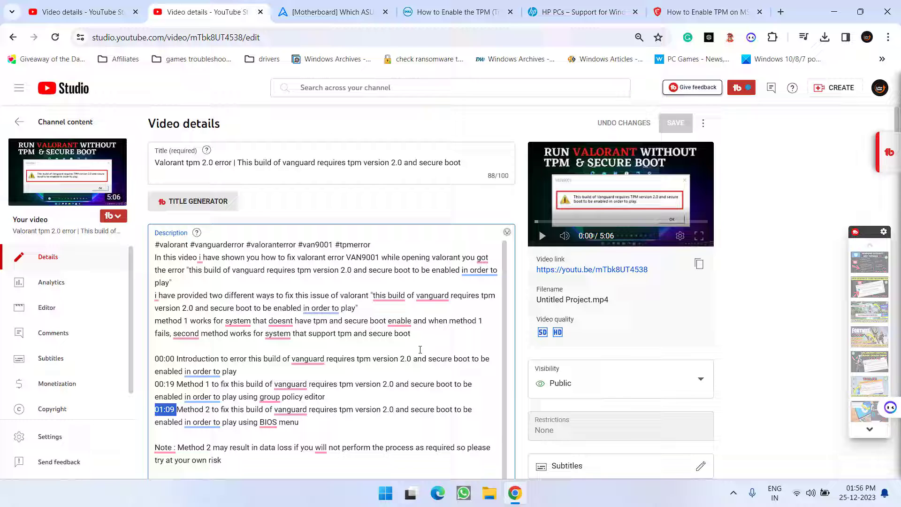
click(290, 5)
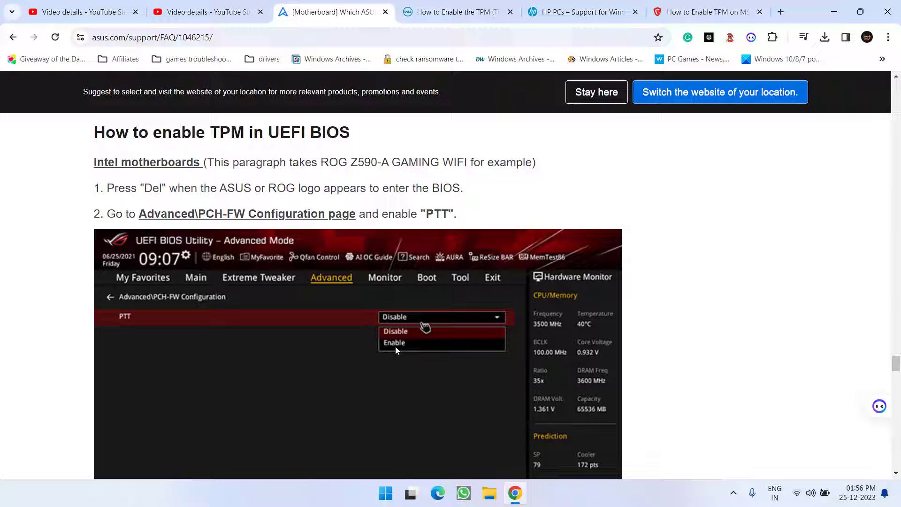
Step: Scroll the ASUS page through the PTT and AMD fTPM sections, then move to Dell's TPM article
scroll(395, 346, down, 10)
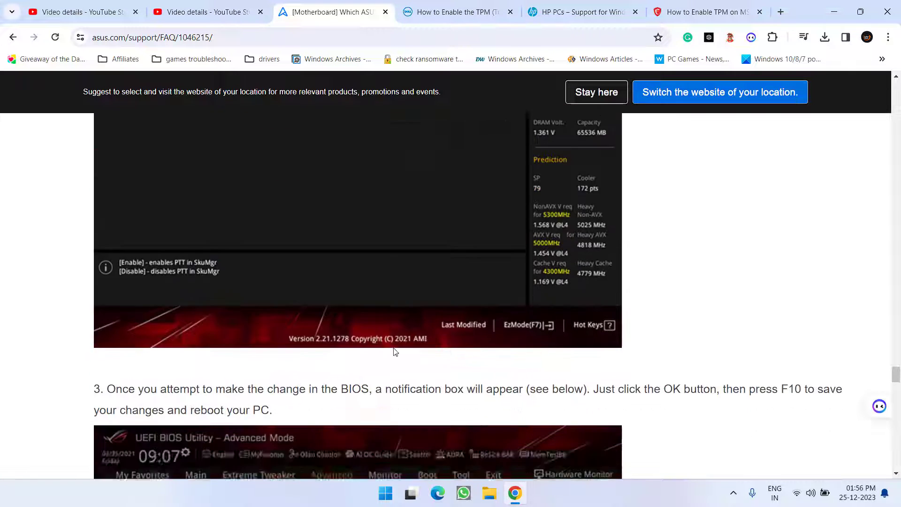
scroll(393, 348, down, 10)
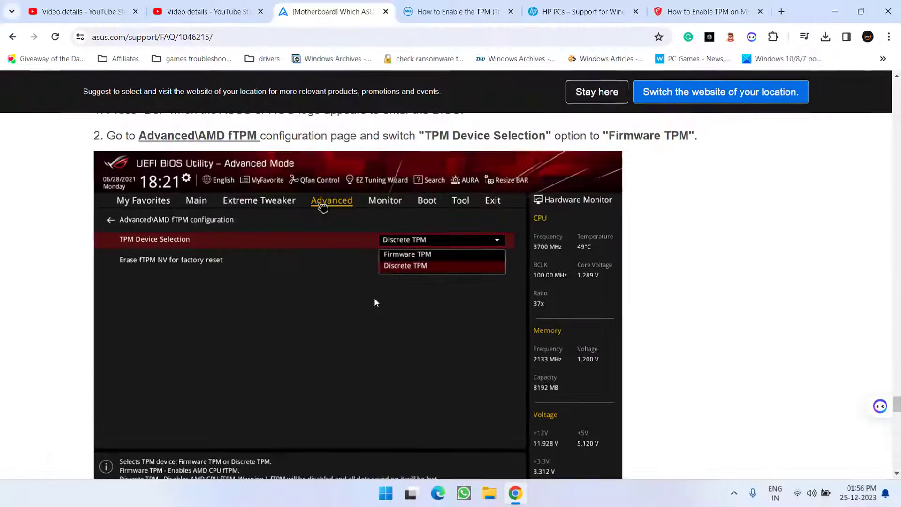
click(450, 12)
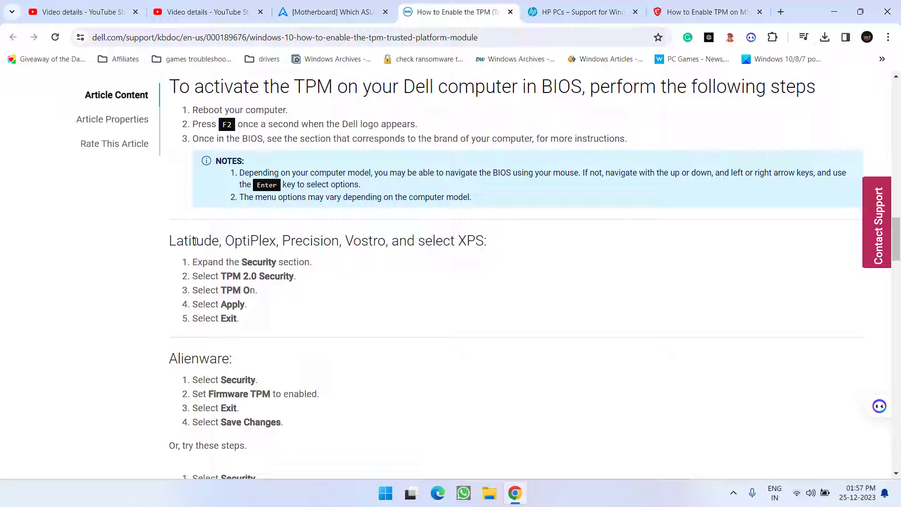
Step: Highlight Intel Platform Trust Technology in Dell's Inspiron steps, then pass through HP's guide to MSI's
drag(192, 240, 248, 240)
click(183, 355)
scroll(378, 344, down, 7)
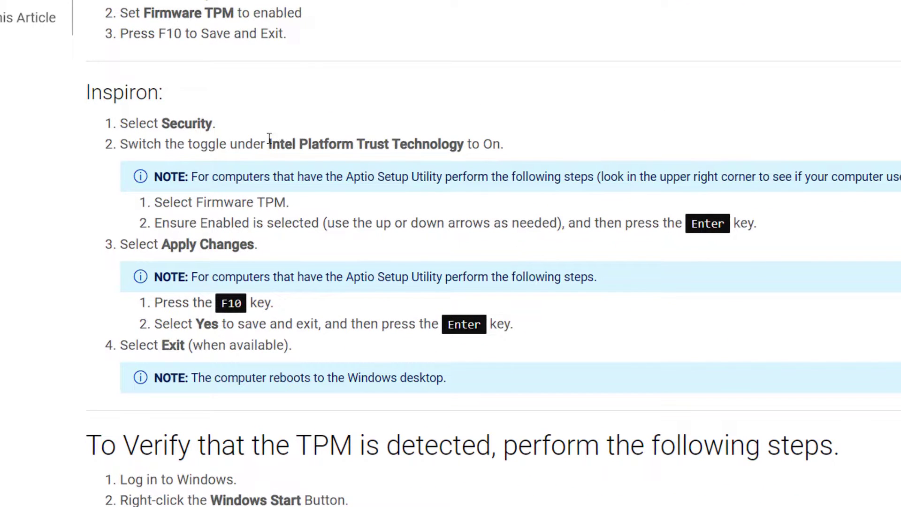
mouse_move(269, 139)
mouse_down()
mouse_move(453, 144)
mouse_move(466, 159)
mouse_move(465, 144)
mouse_up()
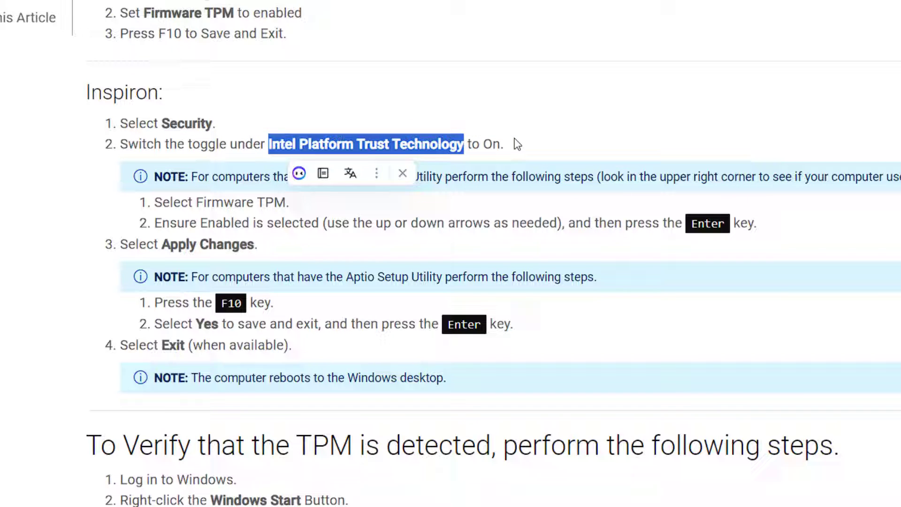
click(487, 146)
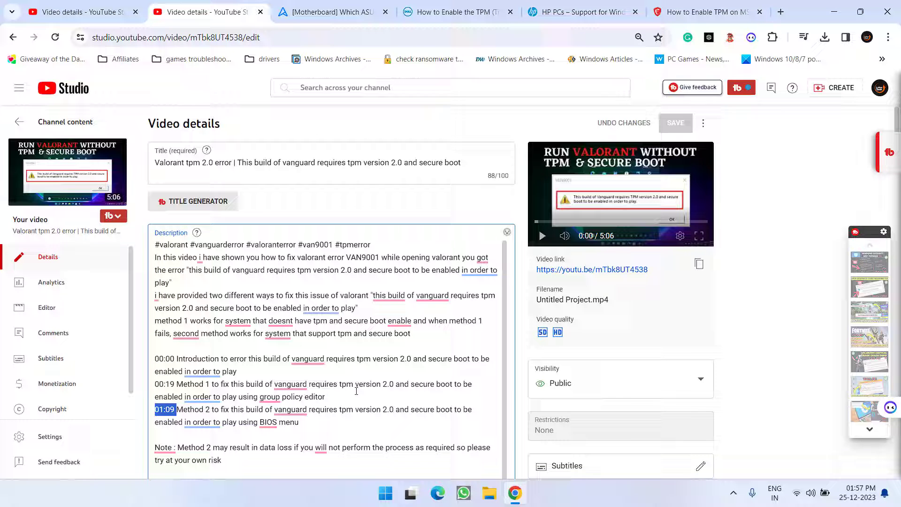
click(582, 11)
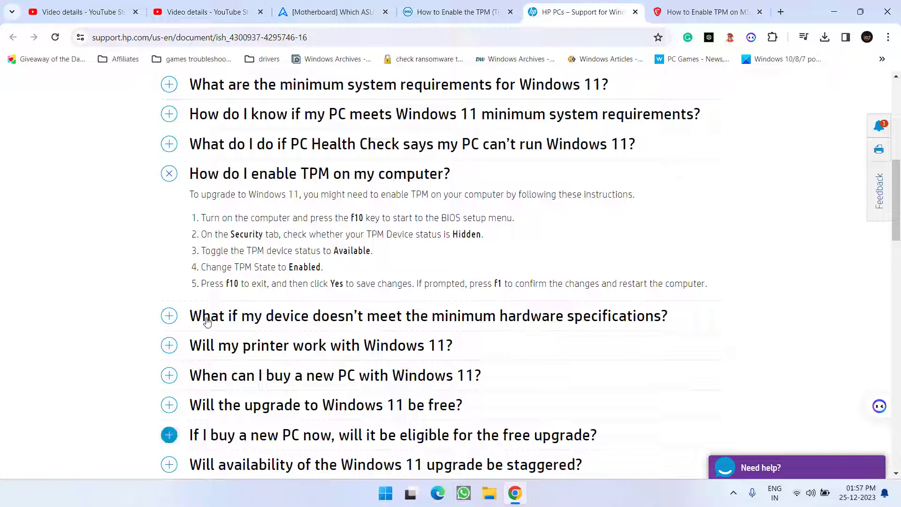
click(753, 6)
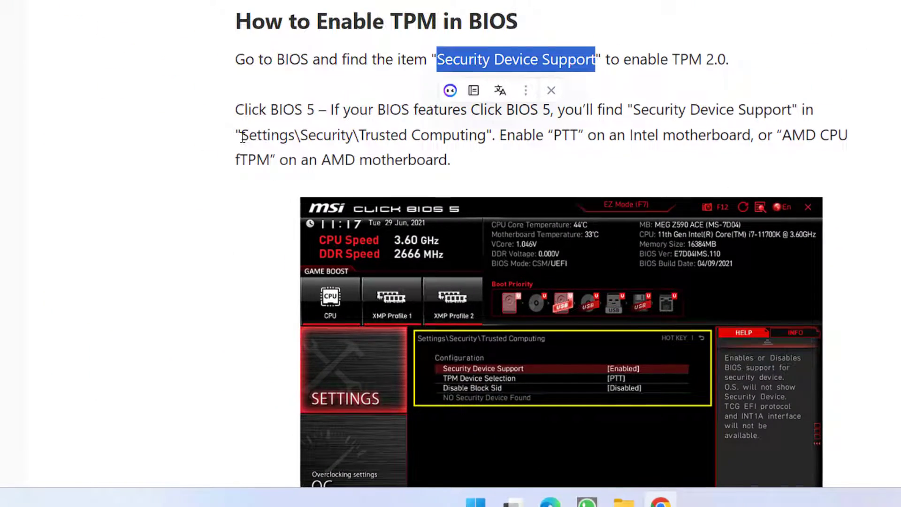
Step: Highlight the Settings\Security\Trusted Computing path and scroll to the AMD Click BIOS 5 screenshots
drag(242, 136, 490, 134)
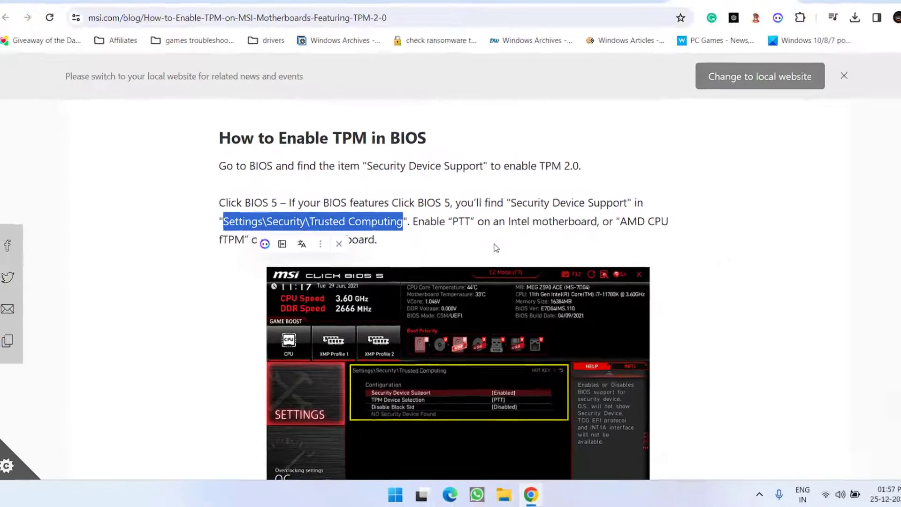
scroll(493, 244, down, 2)
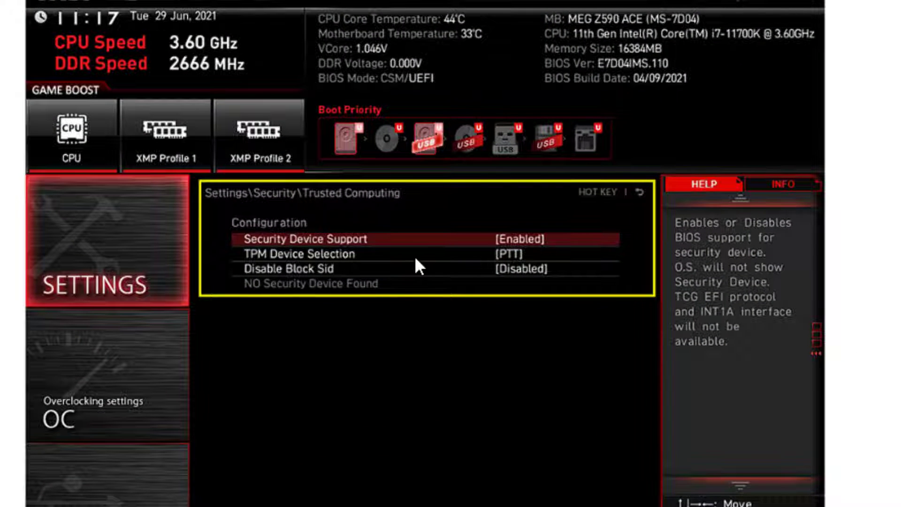
scroll(467, 315, down, 5)
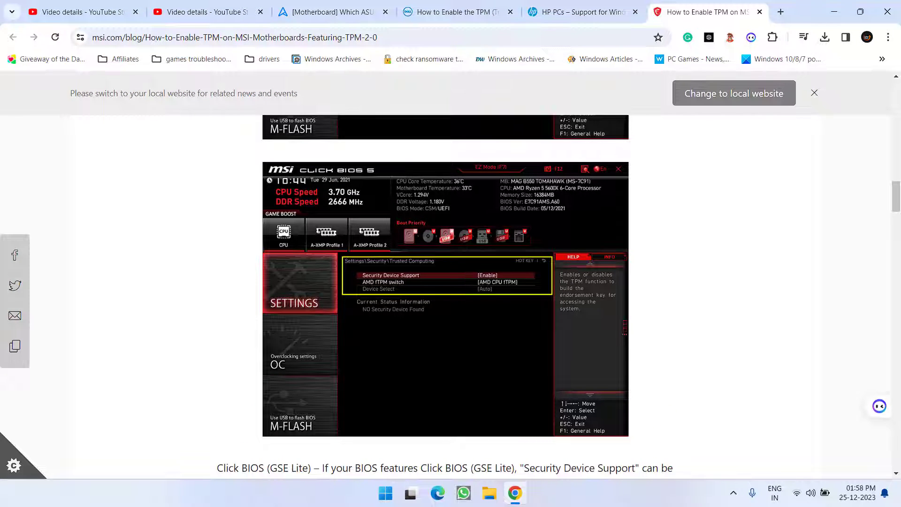
Step: Run bcdedit /set hypervisorlaunchtype off in an administrator Command Prompt
click(834, 12)
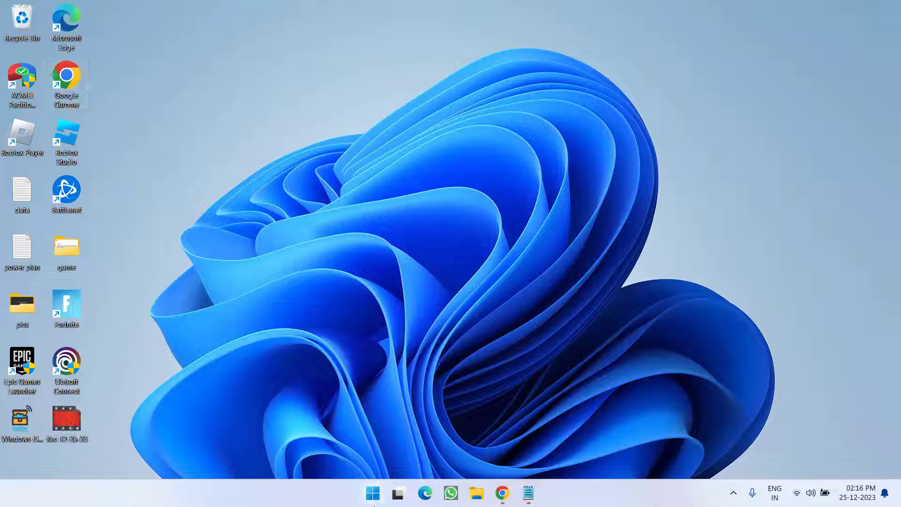
click(372, 493)
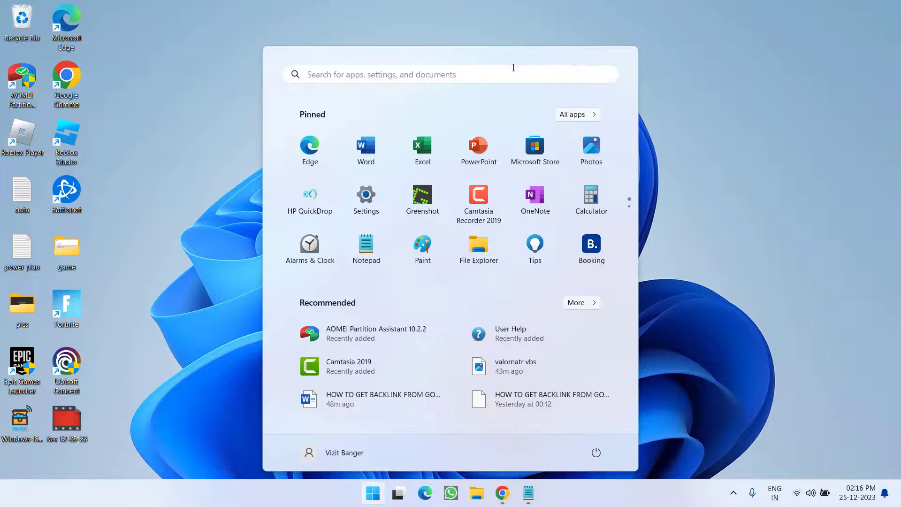
text(cmd)
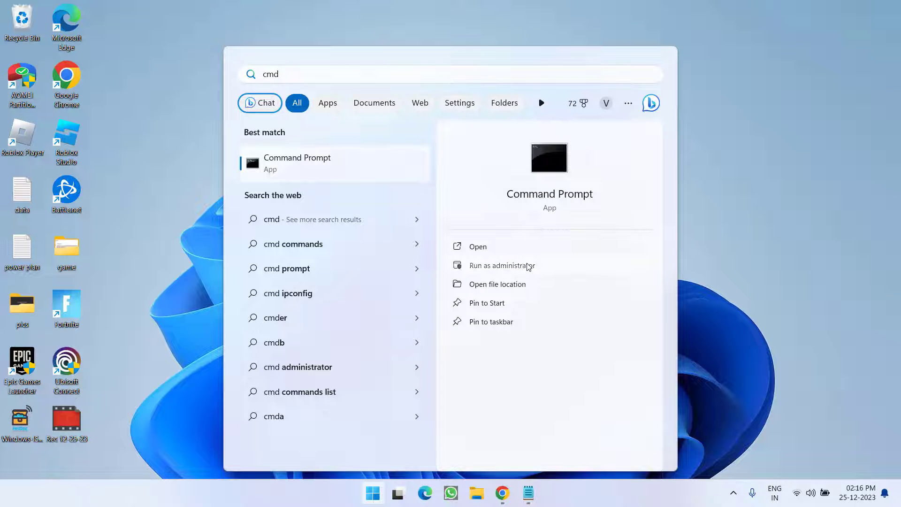
click(529, 266)
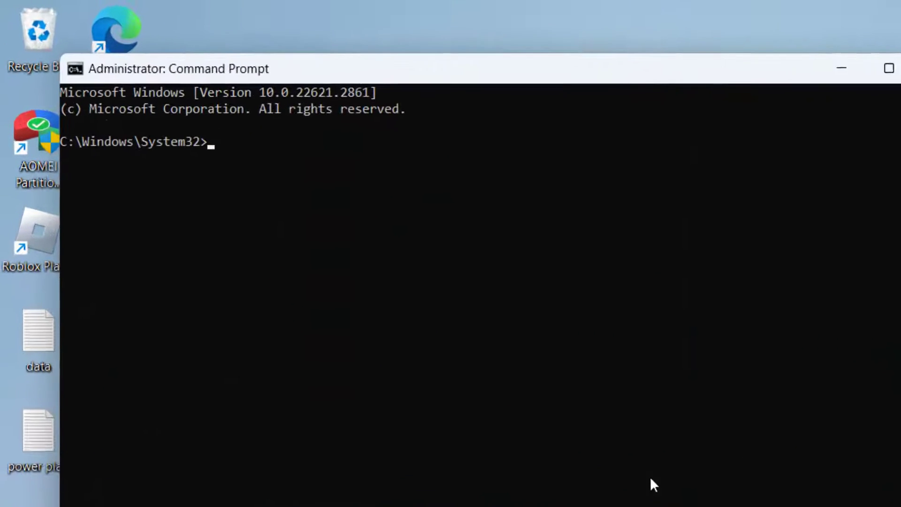
text(bcdedit /set)
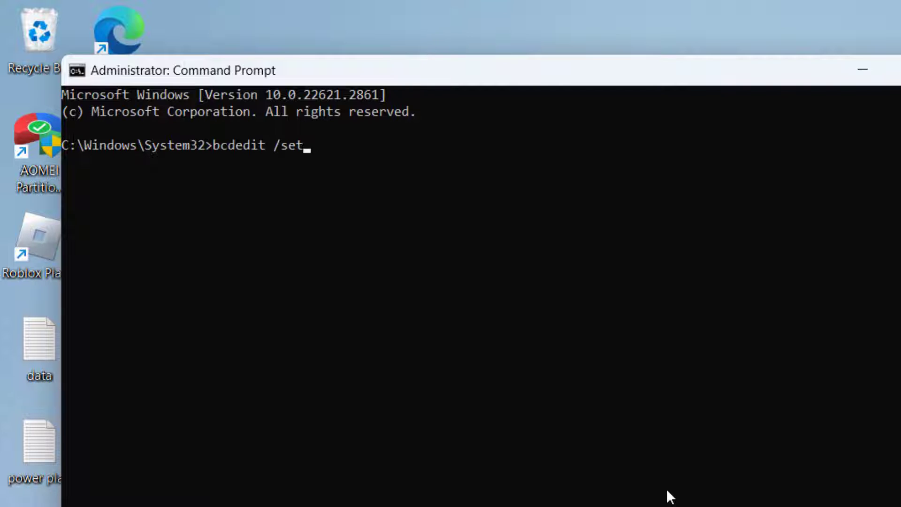
text( hypervisor)
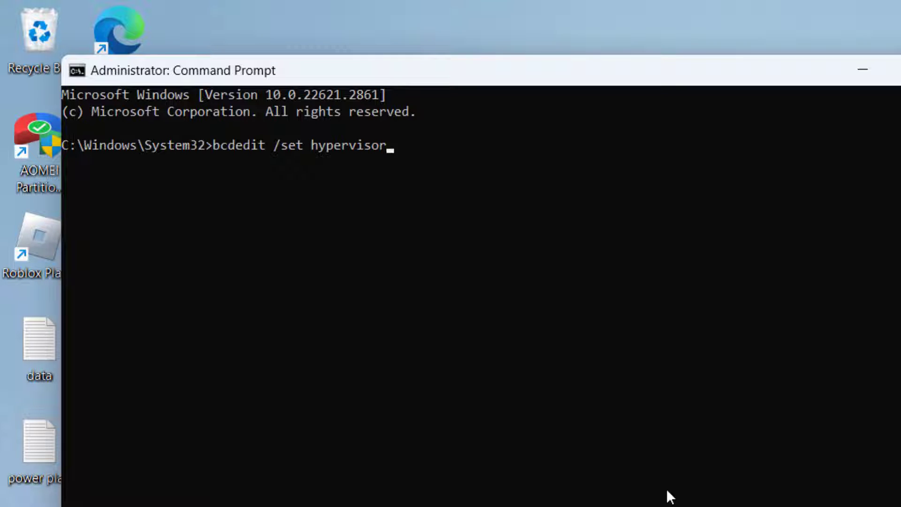
text(launchtype)
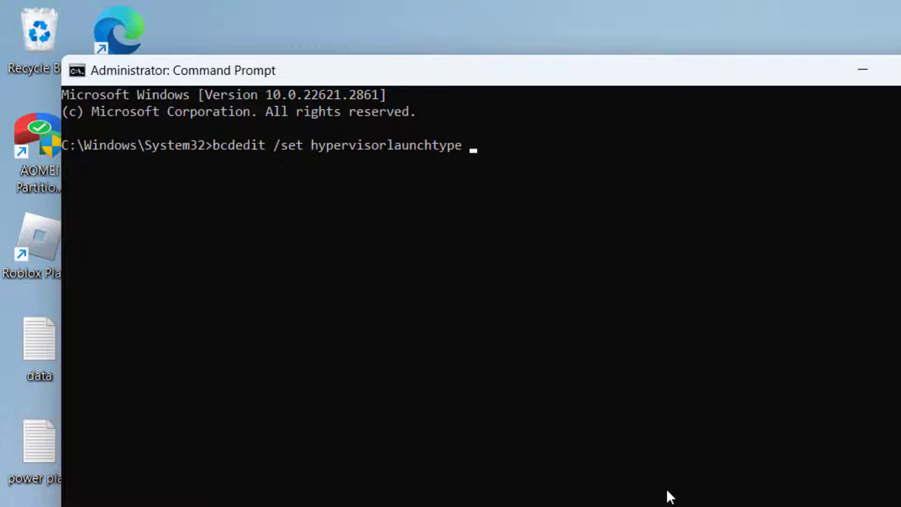
text( off)
key(Return)
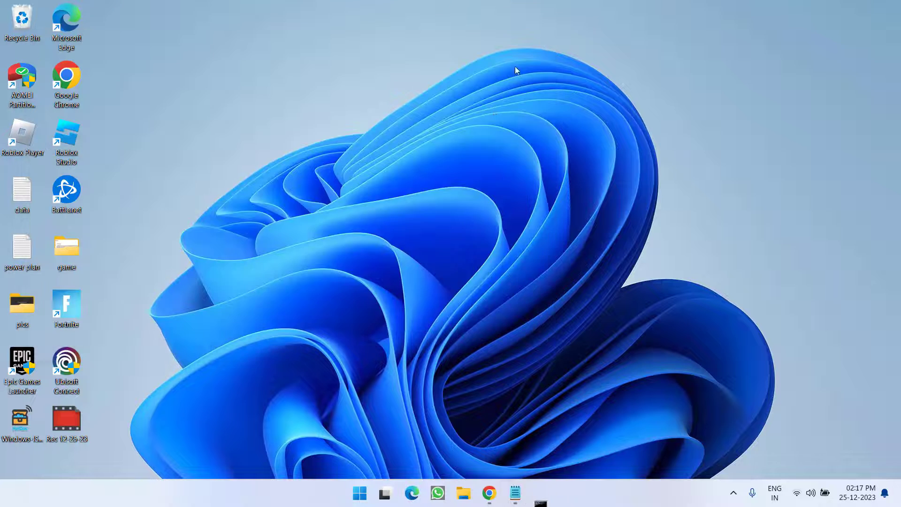
Step: Turn Memory integrity off under Device security > Core isolation, then minimize Windows Security
key(super)
text(windows)
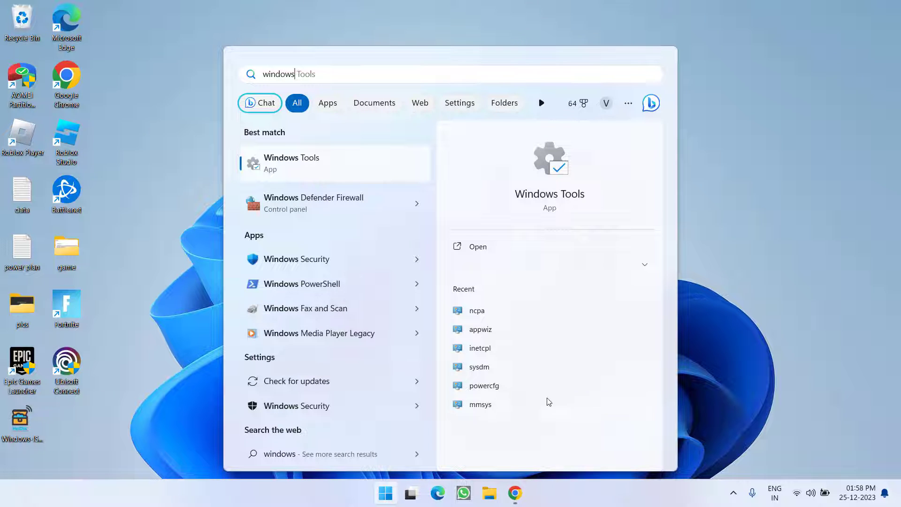
text( se)
key(Return)
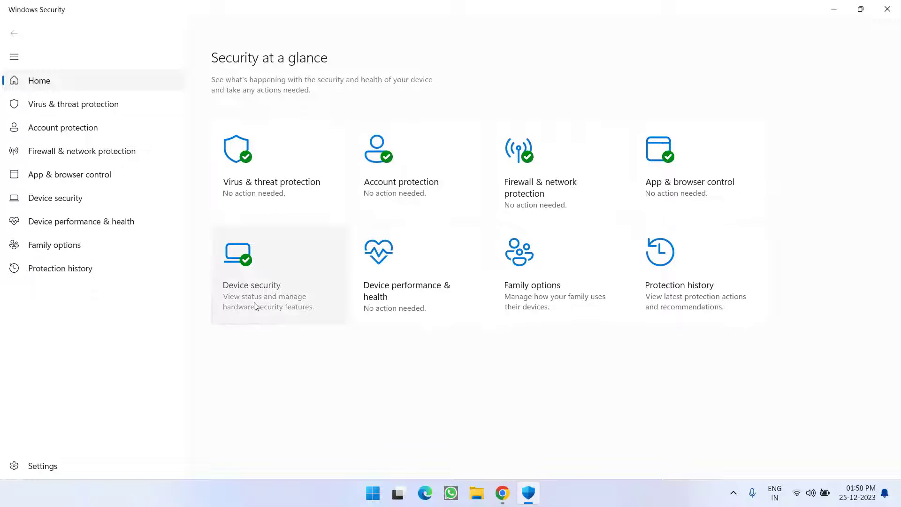
click(254, 306)
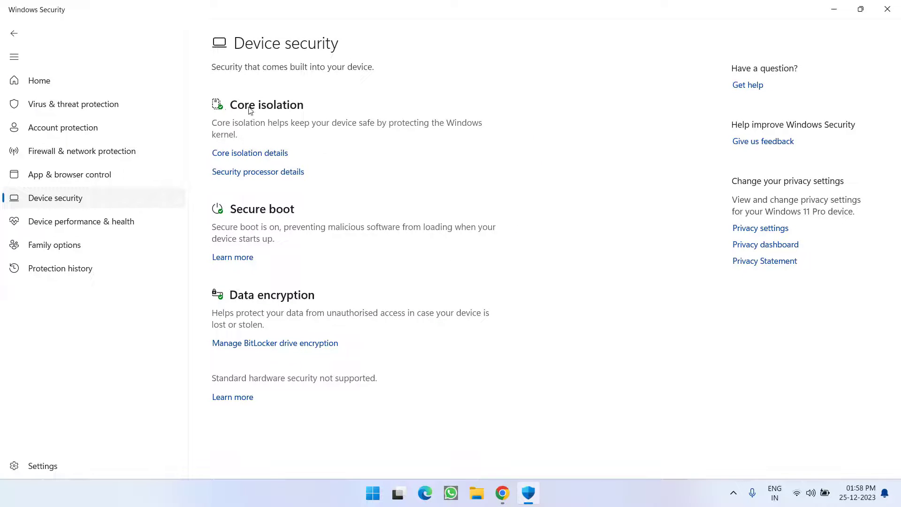
click(248, 154)
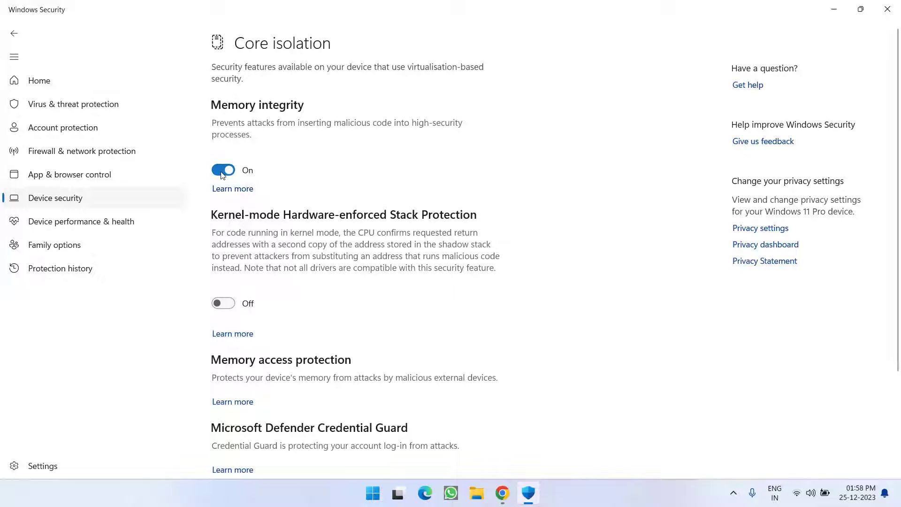
click(221, 172)
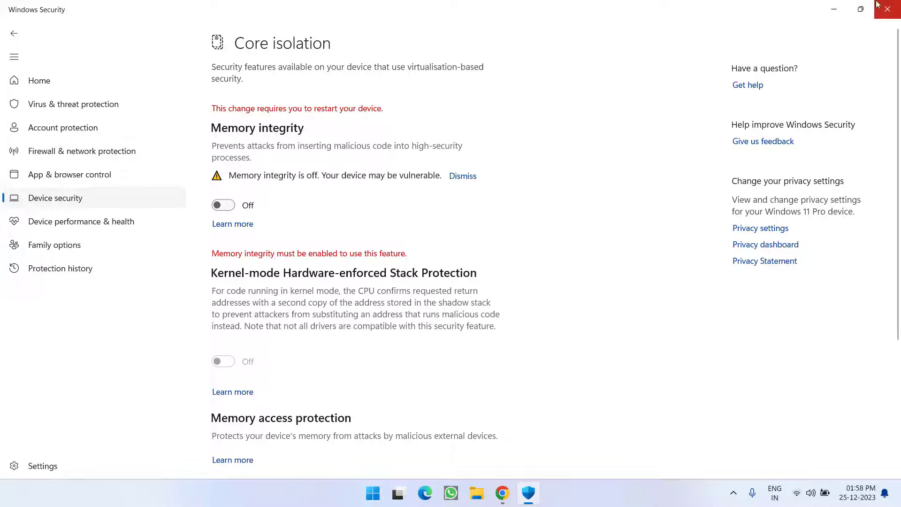
click(834, 9)
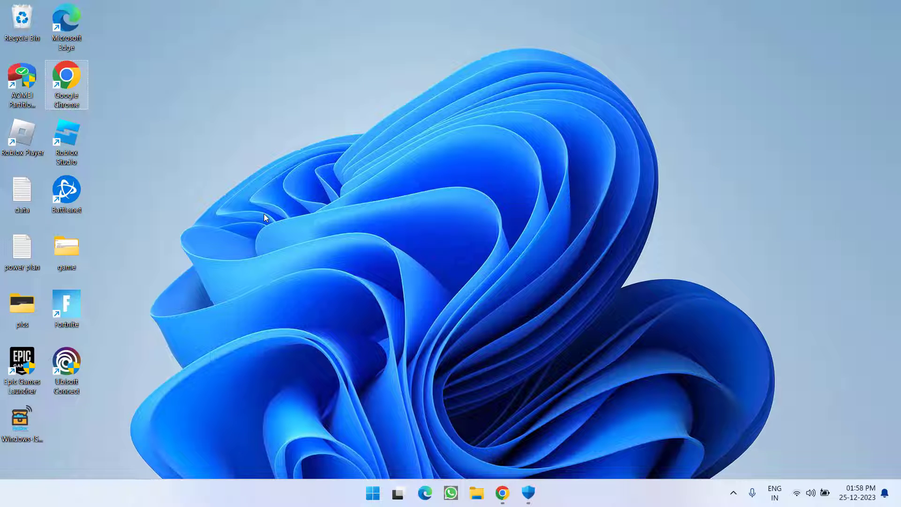
Step: Run appwiz.cpl from the Run box to list the 63 installed programs
right_click(373, 493)
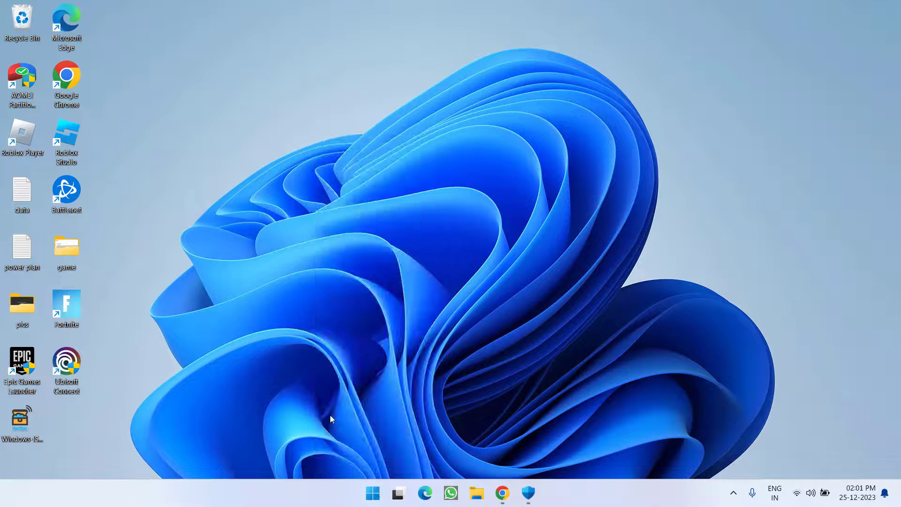
key(super+r)
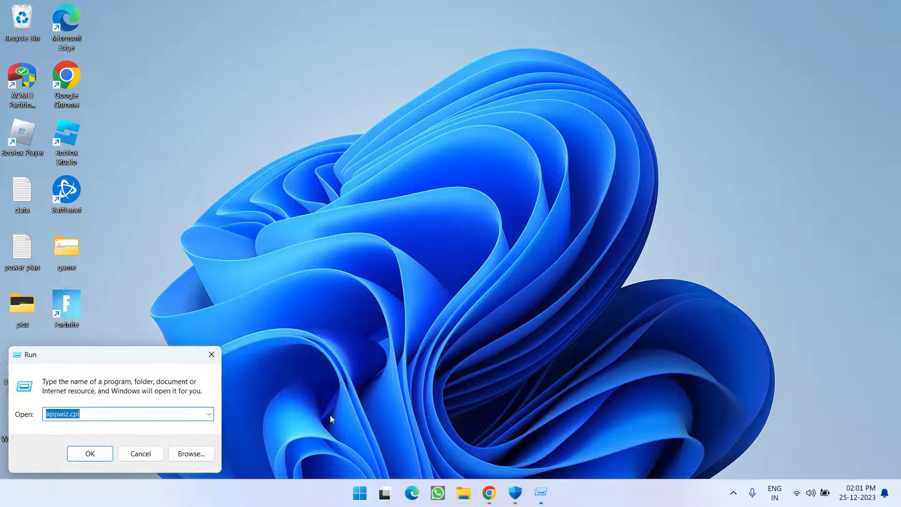
key(End)
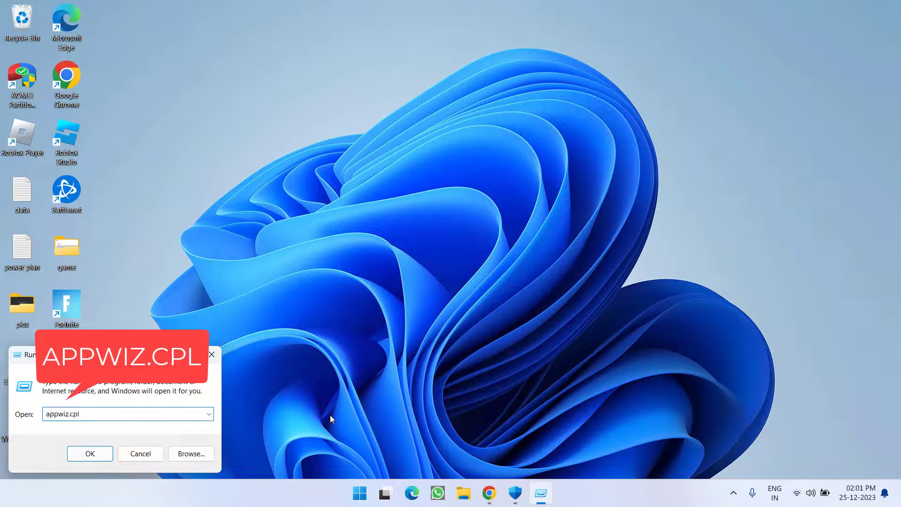
key(Return)
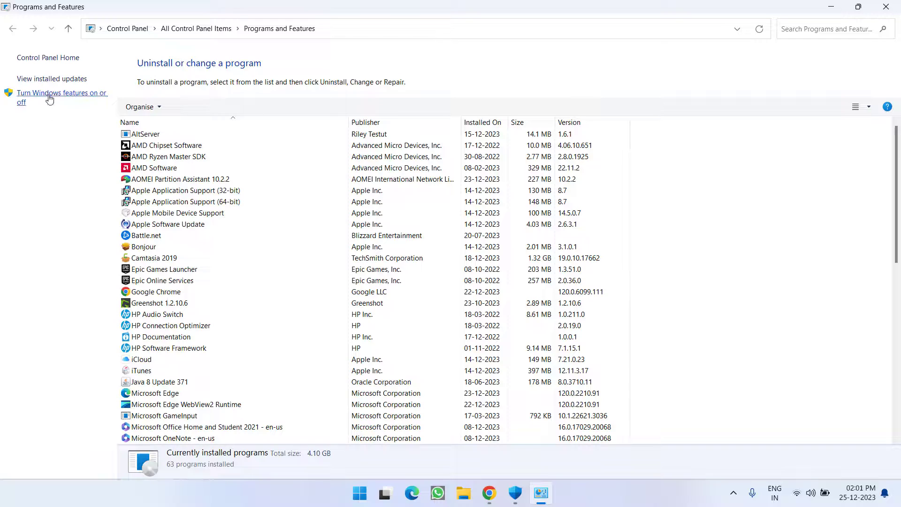
Step: Open Turn Windows features on or off and leave Hyper-V unchecked
click(74, 99)
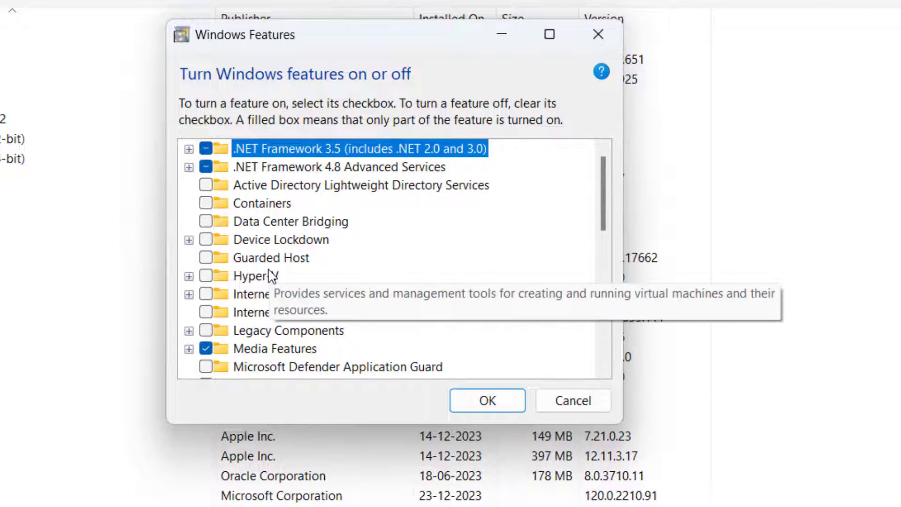
click(245, 281)
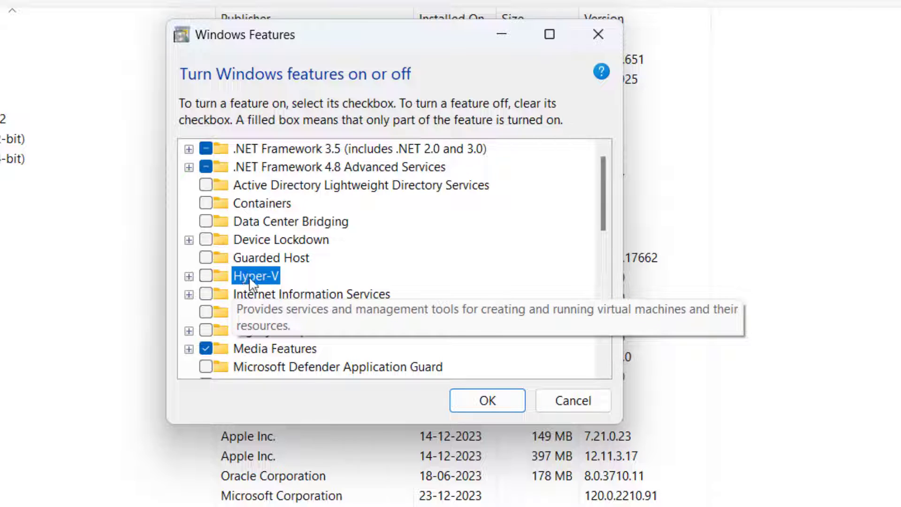
click(205, 279)
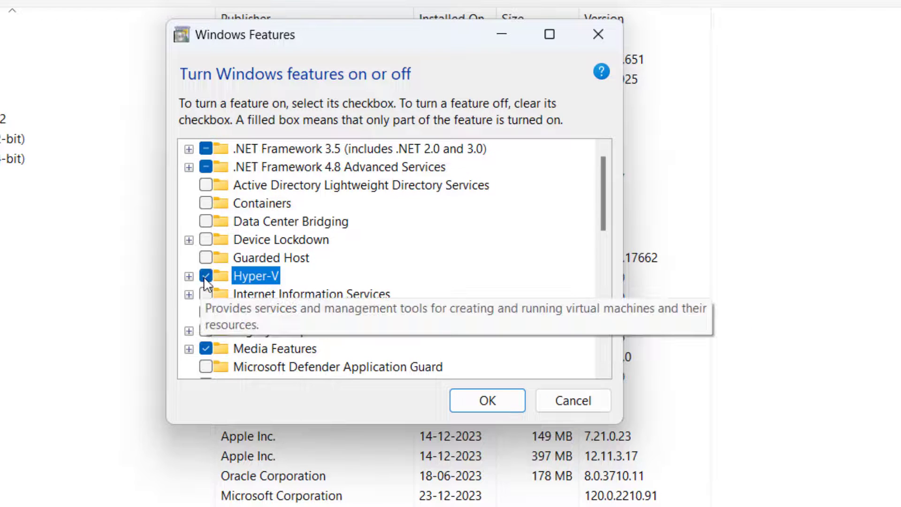
click(205, 277)
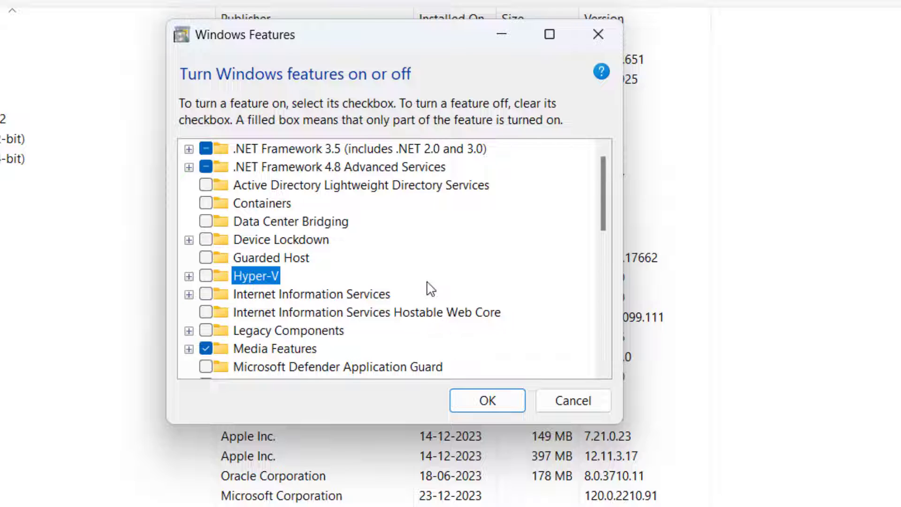
Step: Confirm Windows Hypervisor Platform and Virtual Machine Platform are both unchecked
scroll(431, 289, down, 6)
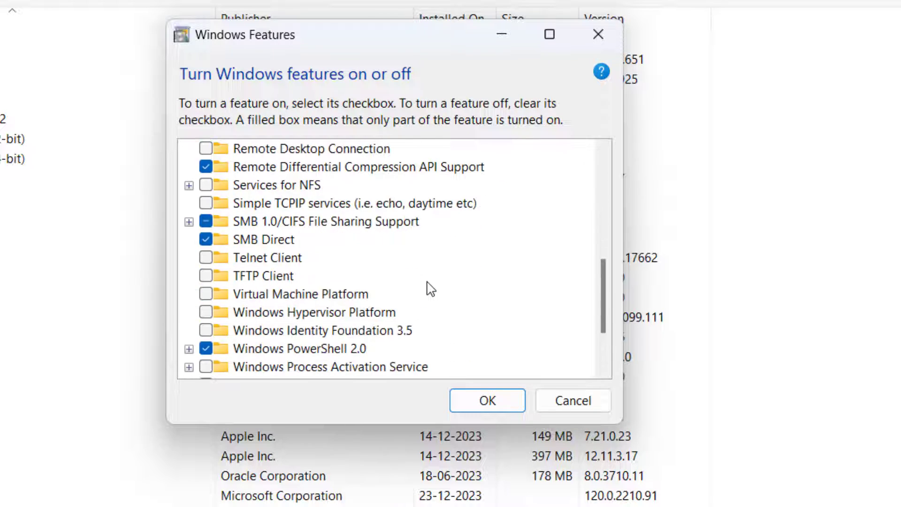
scroll(431, 289, down, 1)
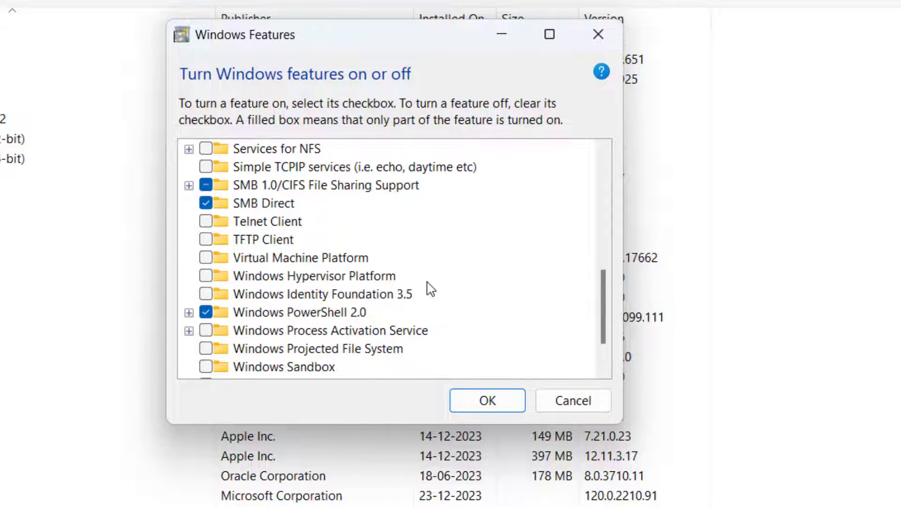
click(313, 278)
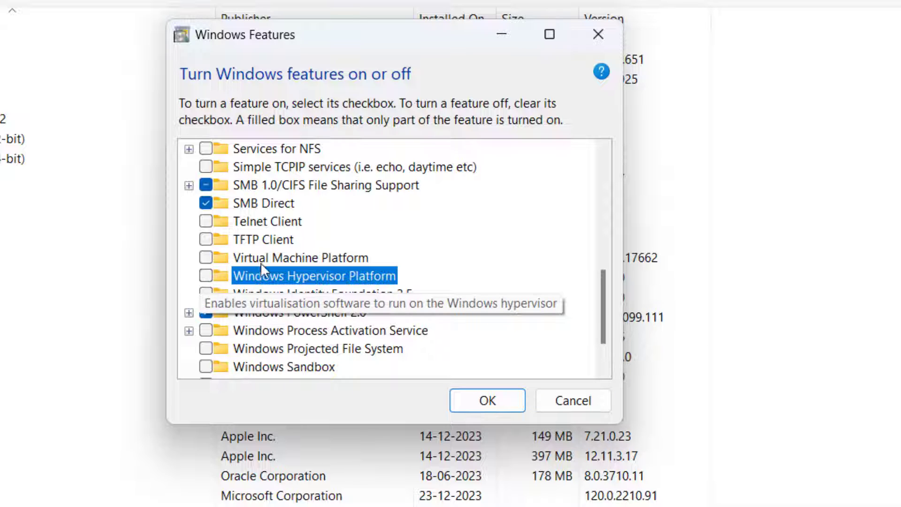
click(280, 261)
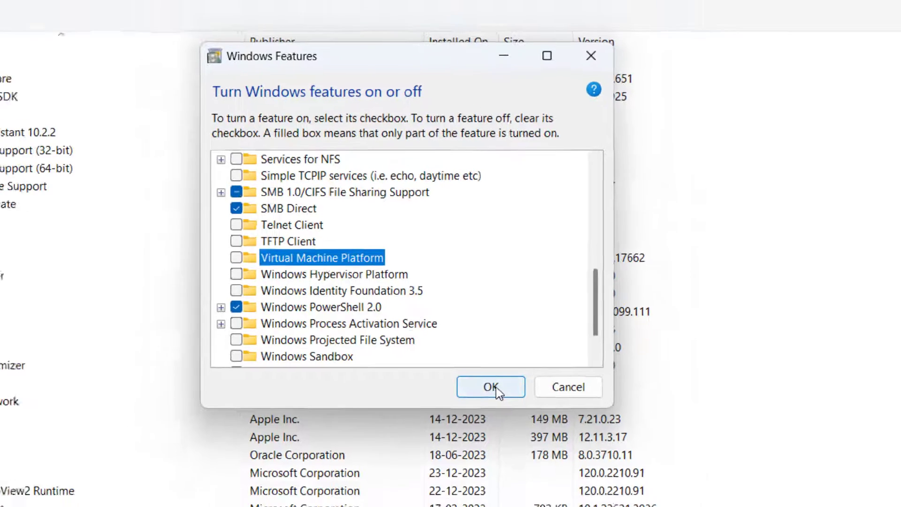
Step: Apply the Windows Features changes, leaving the three virtualisation features unchecked
click(487, 400)
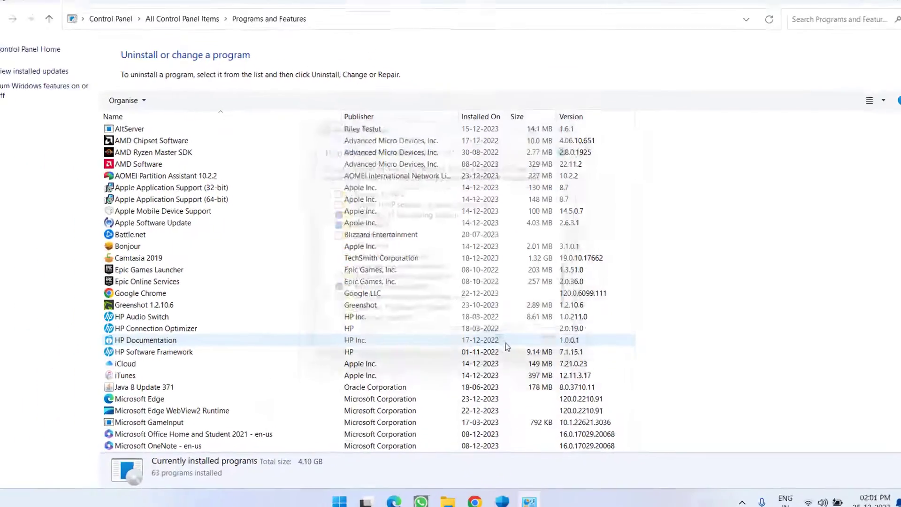